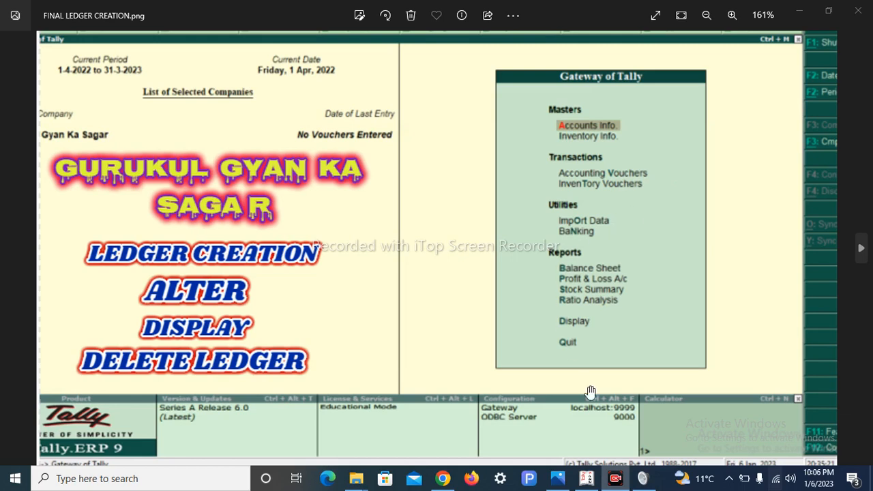
Switch to Tally.ERP 9 and open the ledger options under Accounts Info
click(595, 483)
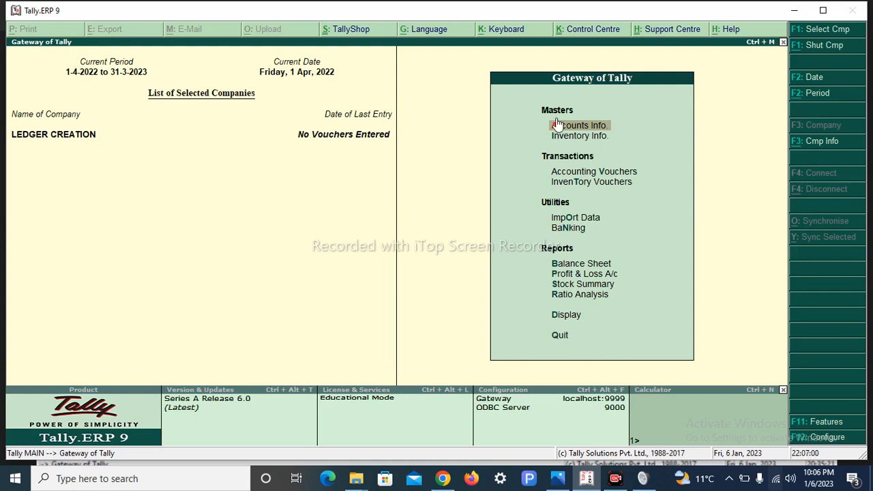
click(593, 129)
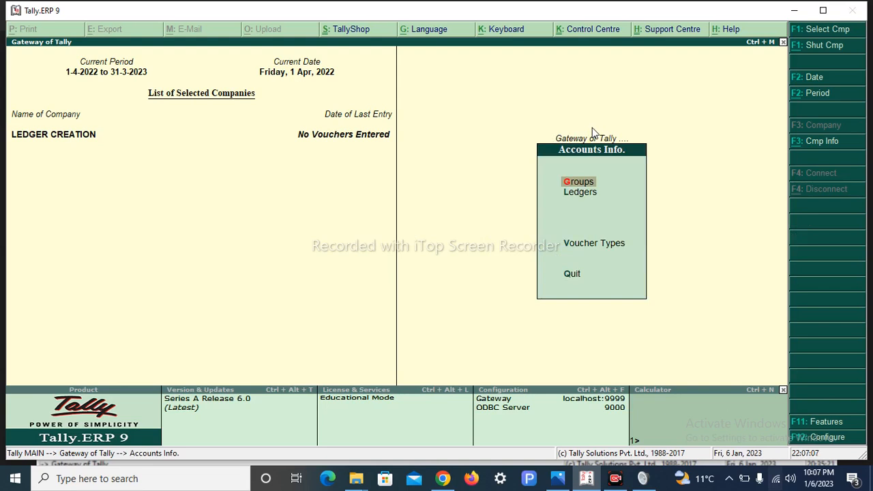
key(Down)
key(Return)
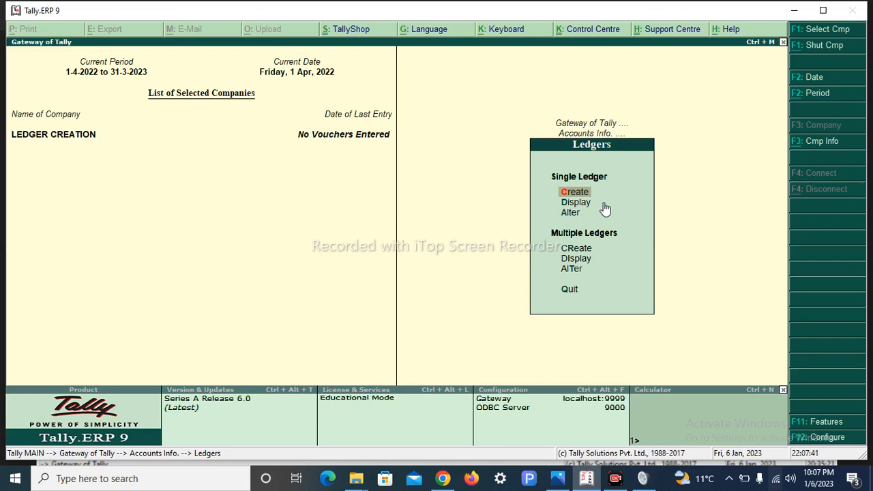
Return to the Gateway of Tally and reopen the ledger options from Accounts Info
key(Escape)
key(Escape)
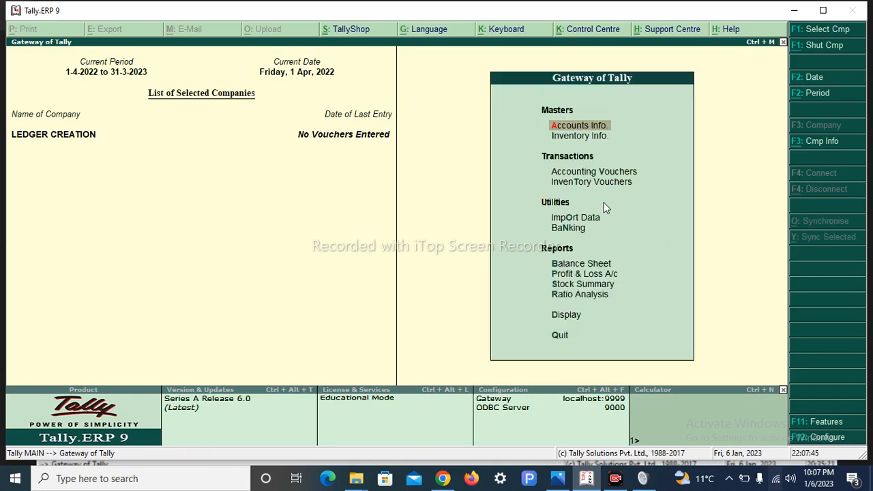
click(573, 129)
key(Down)
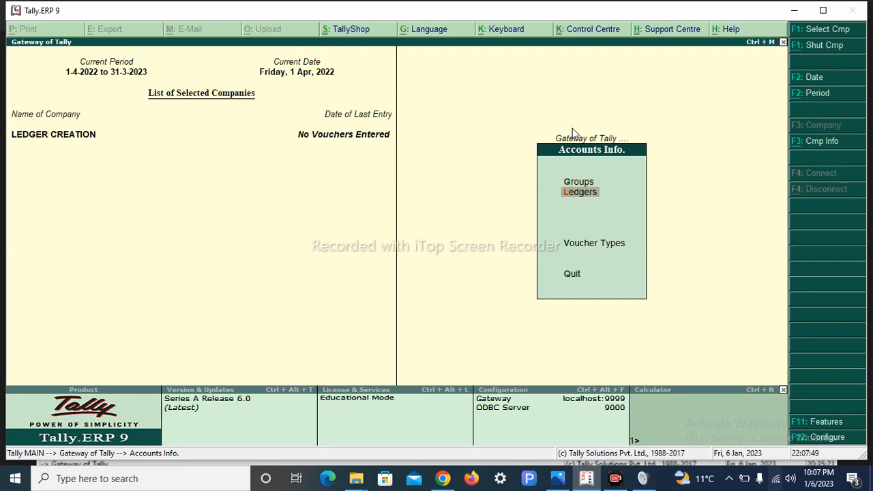
key(Return)
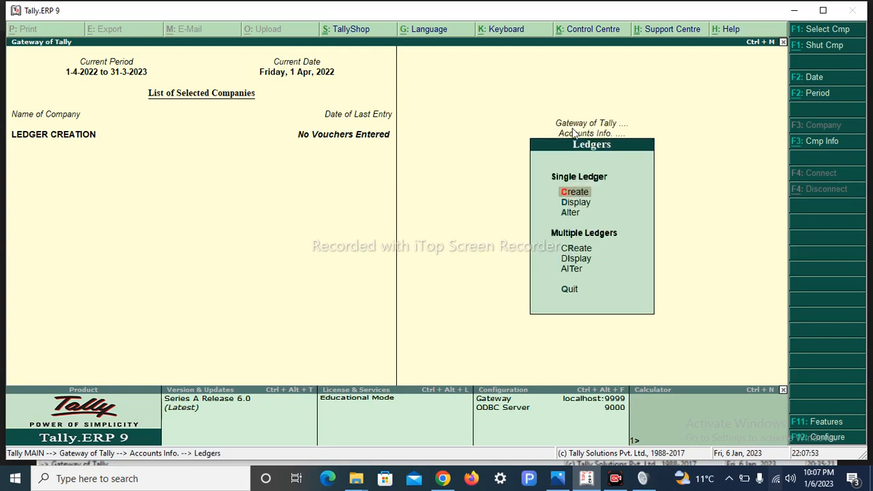
View the list of existing ledgers available for single-ledger display, then return to the ledger options
key(Down)
key(Return)
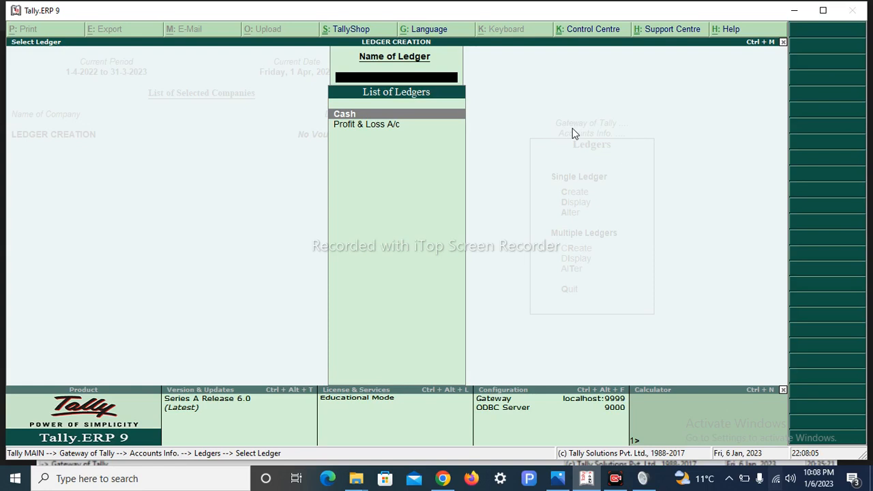
key(Escape)
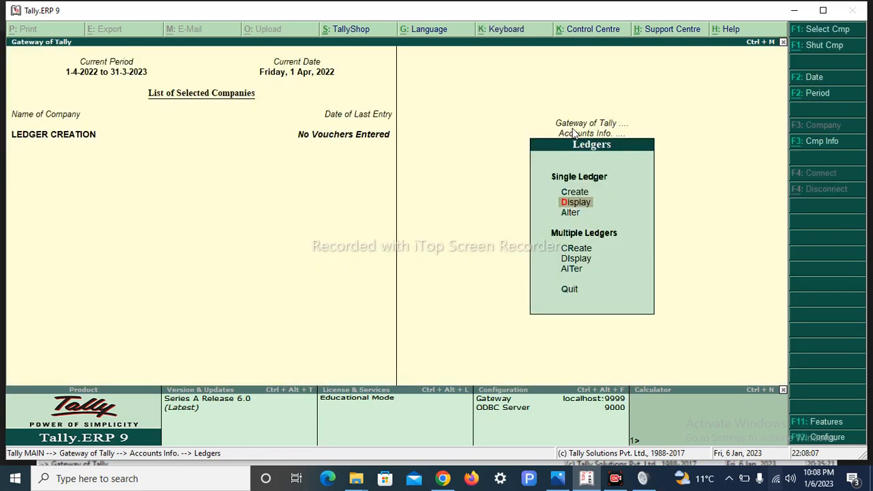
Start creating a single ledger named Ram Ram Traders, leaving its alias blank
key(Up)
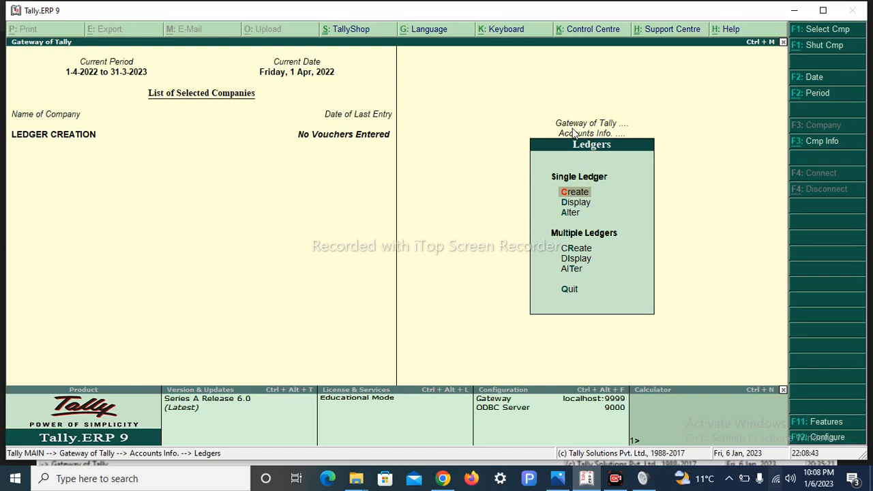
key(Return)
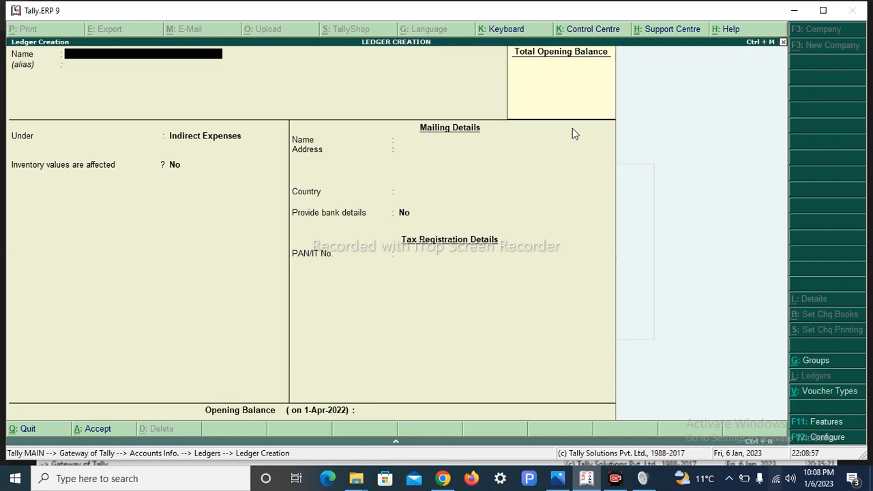
text(Ram Ram Traders)
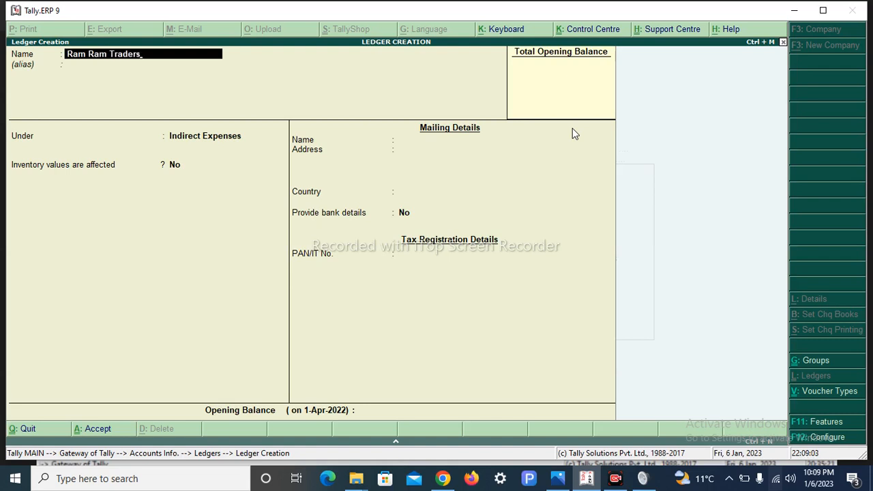
key(Return)
key(Return)
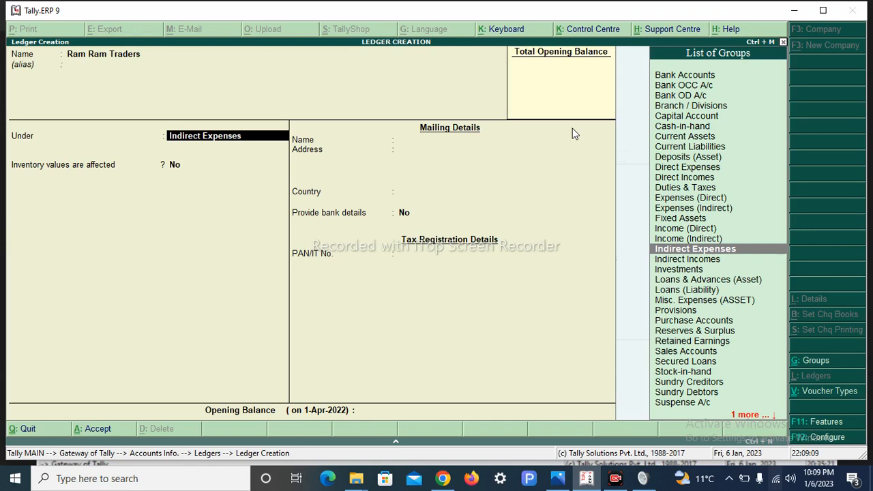
Place the Ram Ram Traders ledger under the Sundry Creditors group
key(Down)
key(Down)
key(Down)
key(Down)
key(Down)
key(Down)
key(Down)
key(Down)
key(Down)
key(Down)
key(Down)
key(Down)
key(Down)
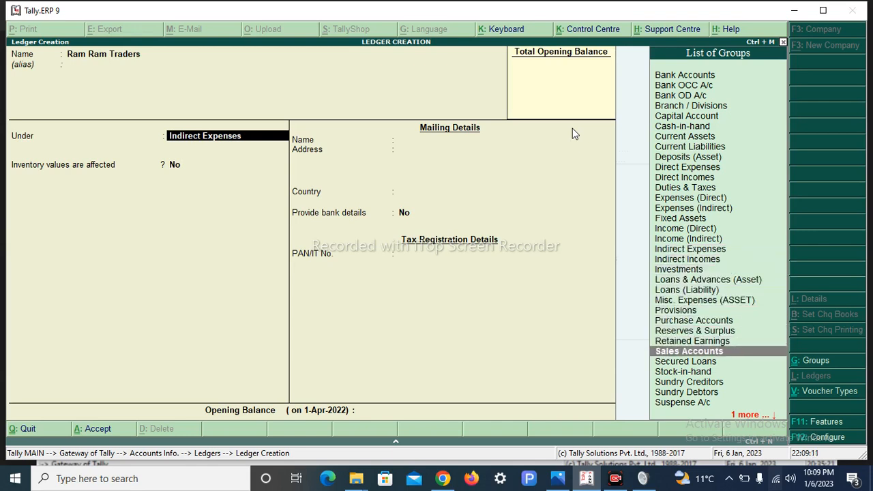
key(Return)
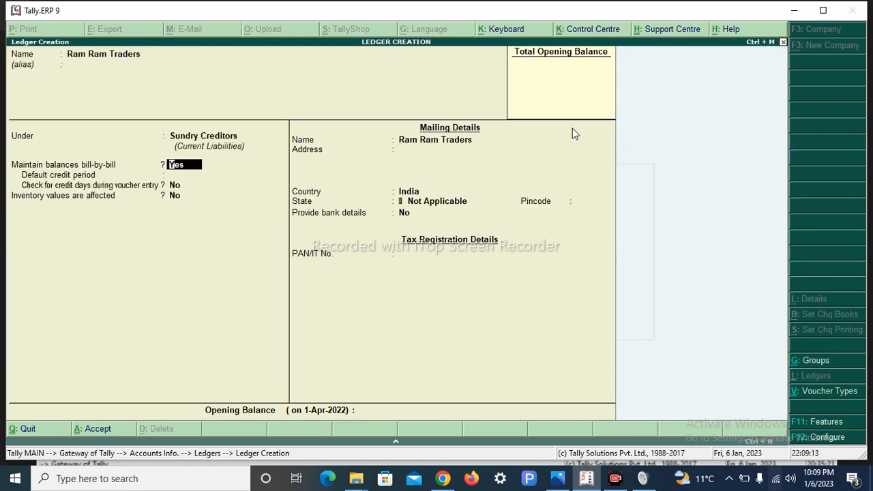
Fill in the mailing address of Ram Ram Traders, keep the other defaults, and save the ledger
key(Return)
key(Return)
key(Return)
key(Return)
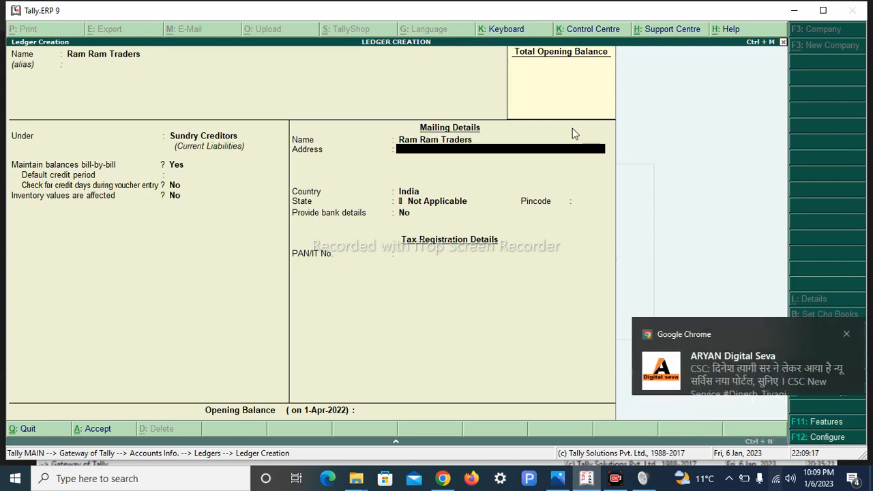
text(Kolkta)
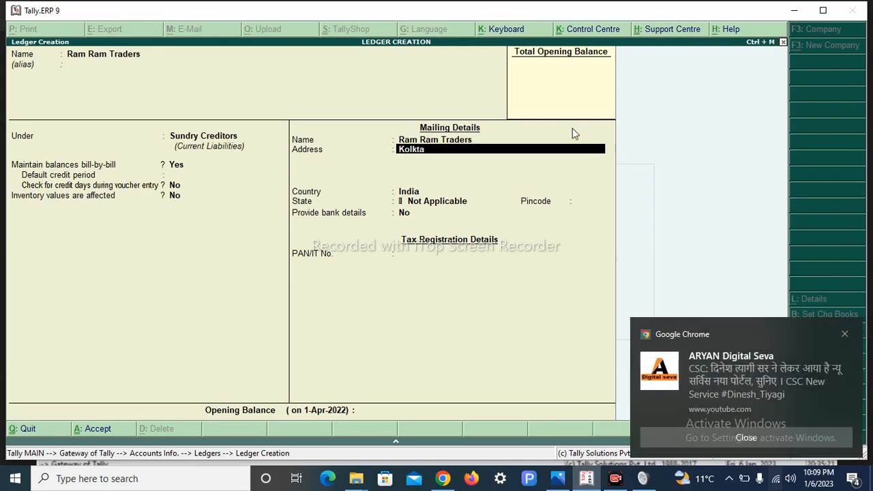
key(Return)
key(Return)
key(Return)
key(Return)
key(Return)
key(Return)
key(Return)
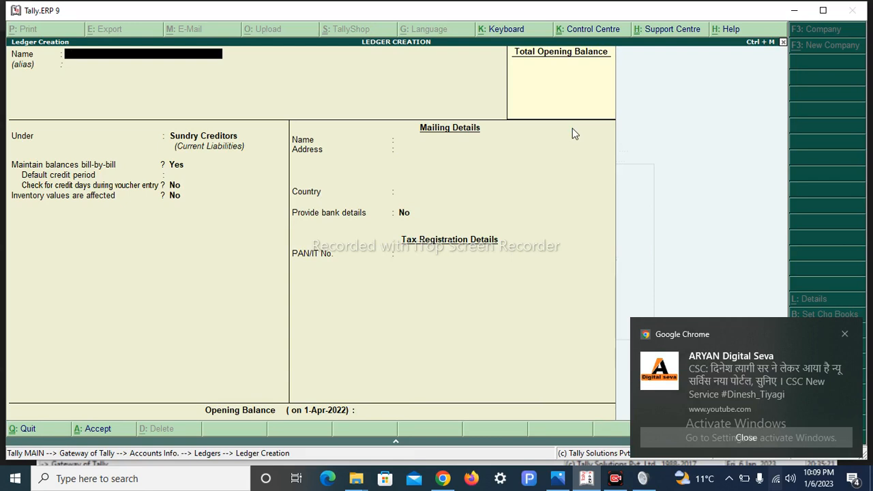
Enter the person's name for a second ledger without an alias and place it under the Suspense A/c group
text(Laxman)
key(Return)
key(Return)
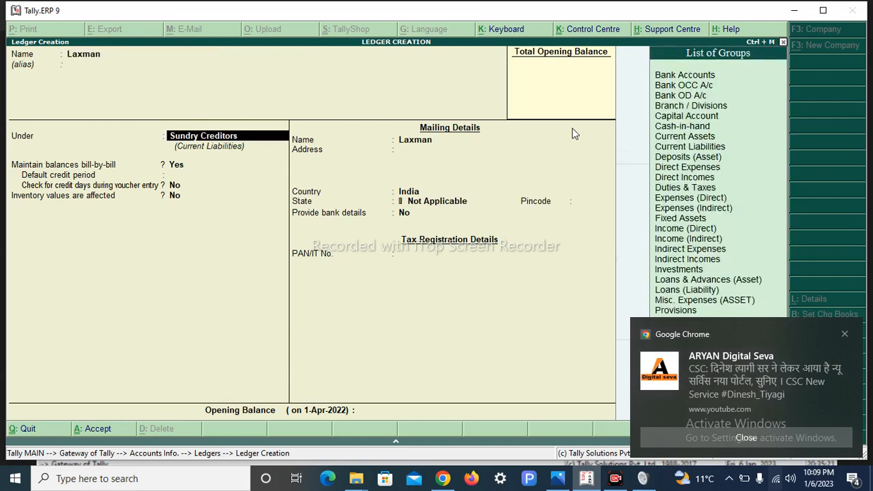
text(S)
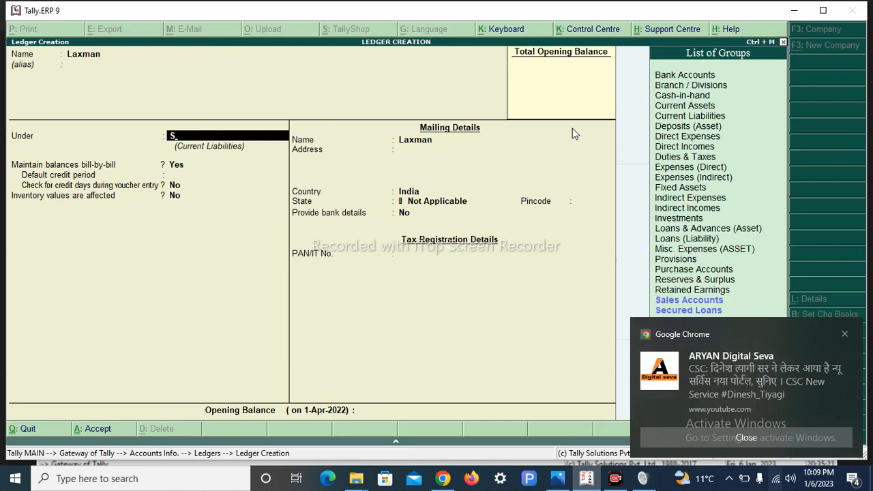
click(844, 333)
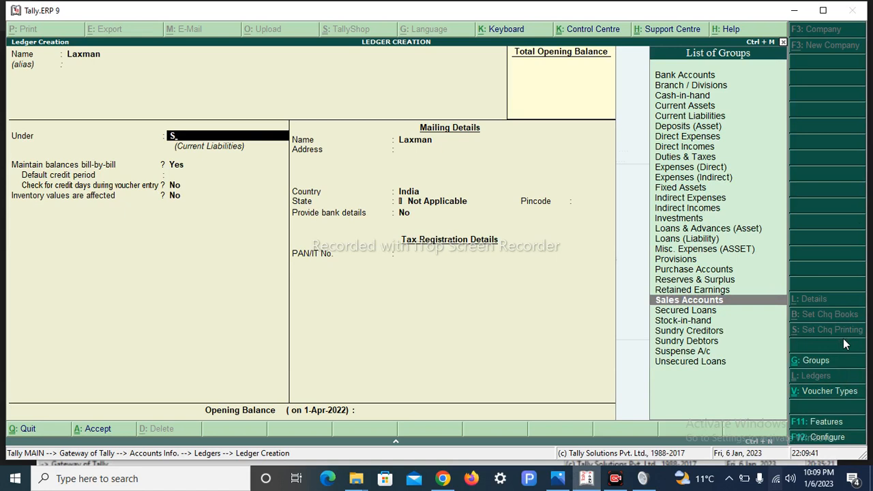
key(Down)
key(Down)
key(Down)
key(Down)
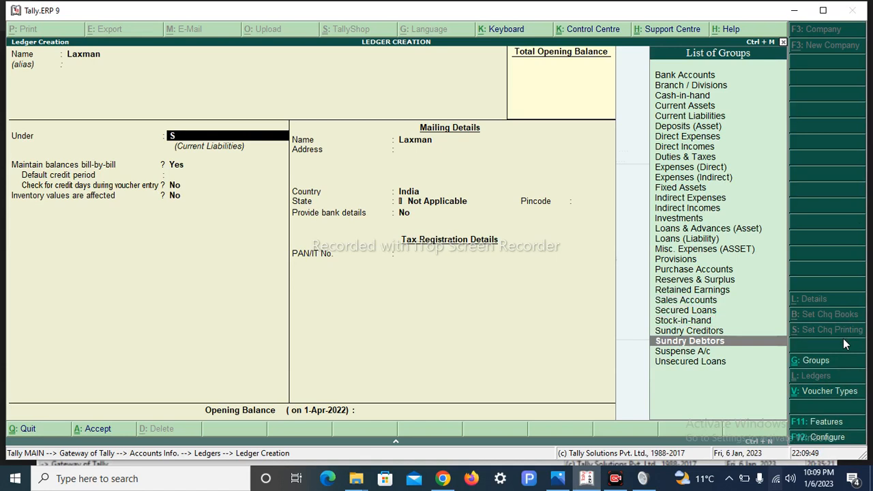
key(Down)
key(Return)
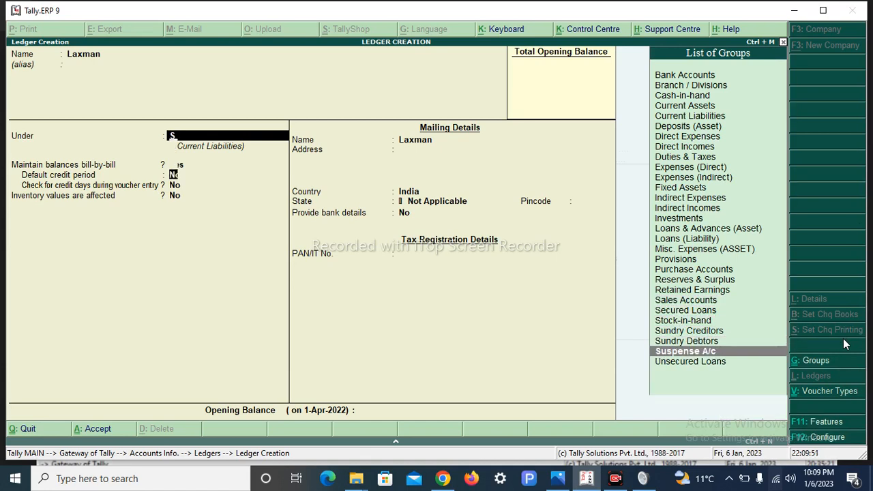
Save the Suspense A/c ledger with its remaining defaults and leave ledger creation
key(Return)
key(Return)
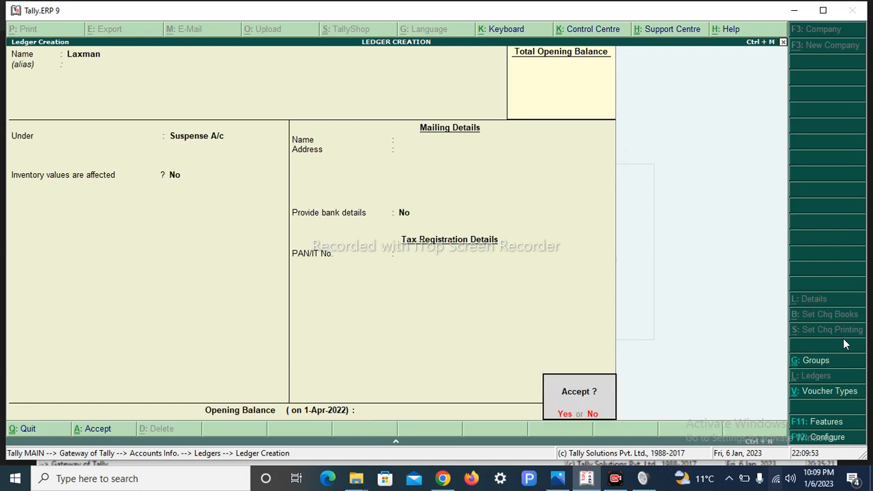
key(Return)
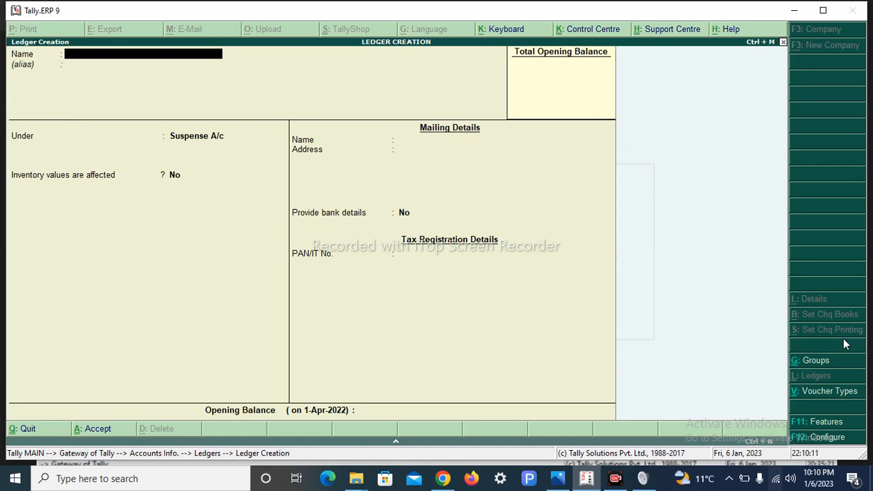
key(Escape)
key(y)
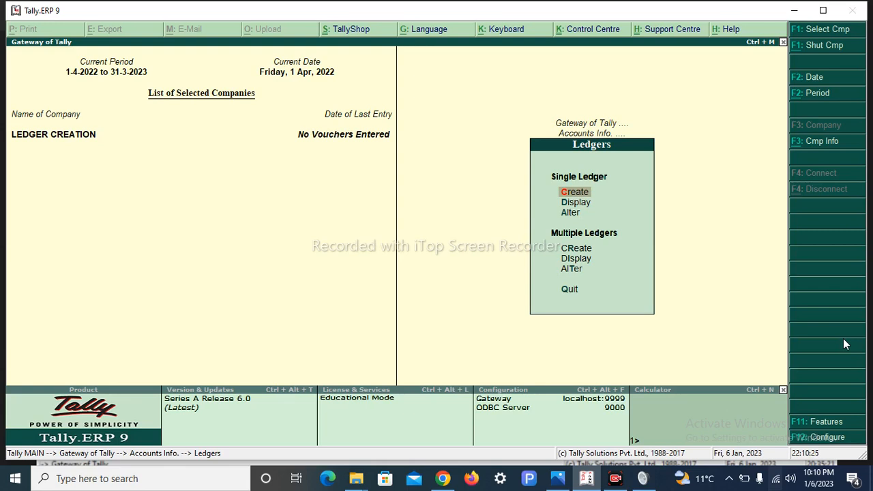
Display the details of the new ledger that carries the person's name, then return to the ledger list
key(Down)
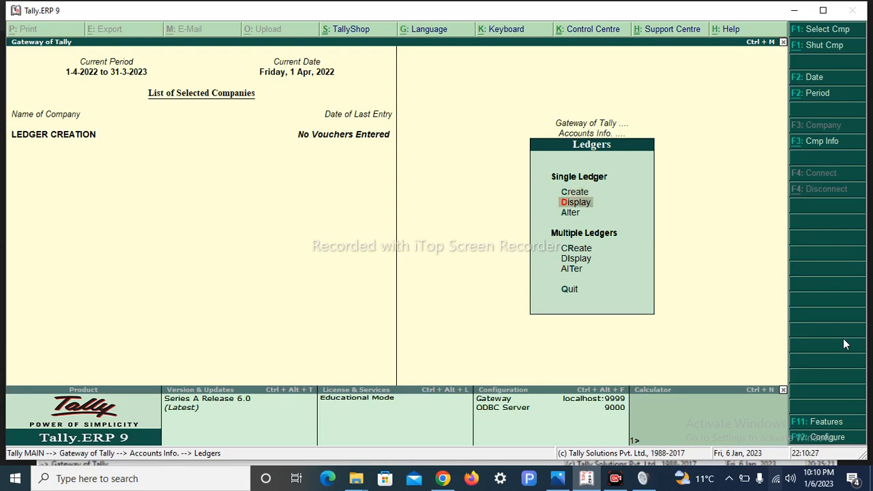
key(Return)
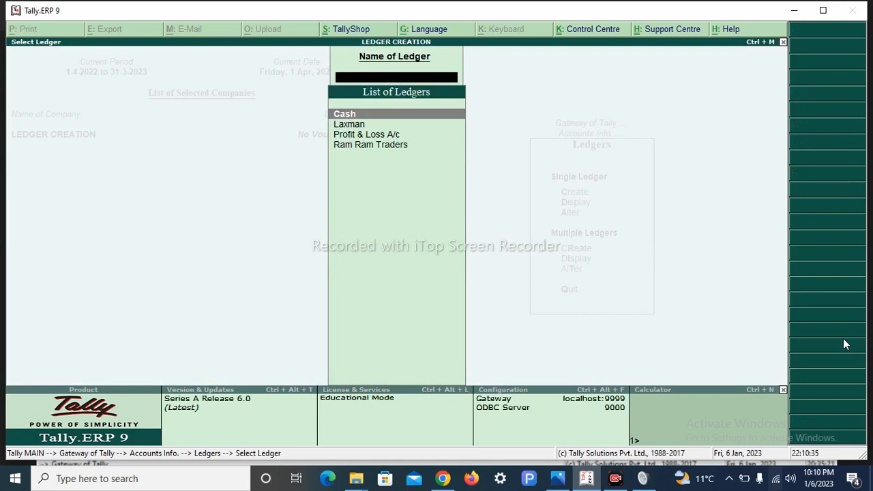
key(Down)
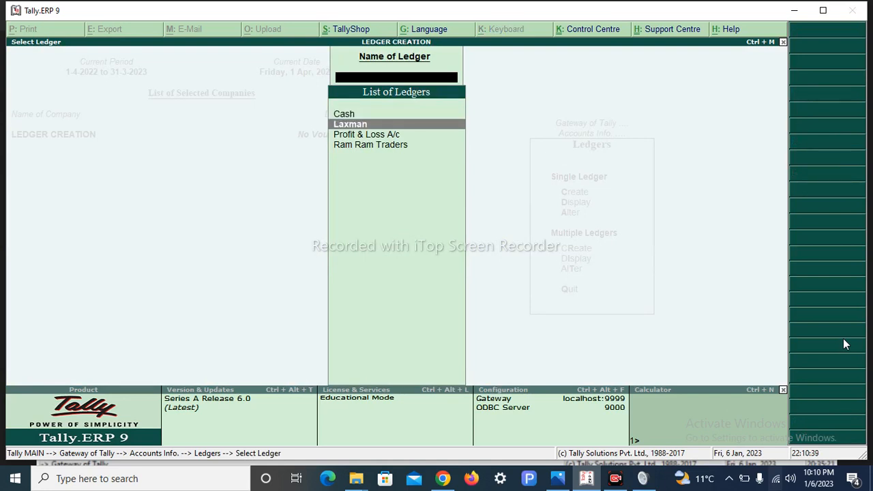
key(Return)
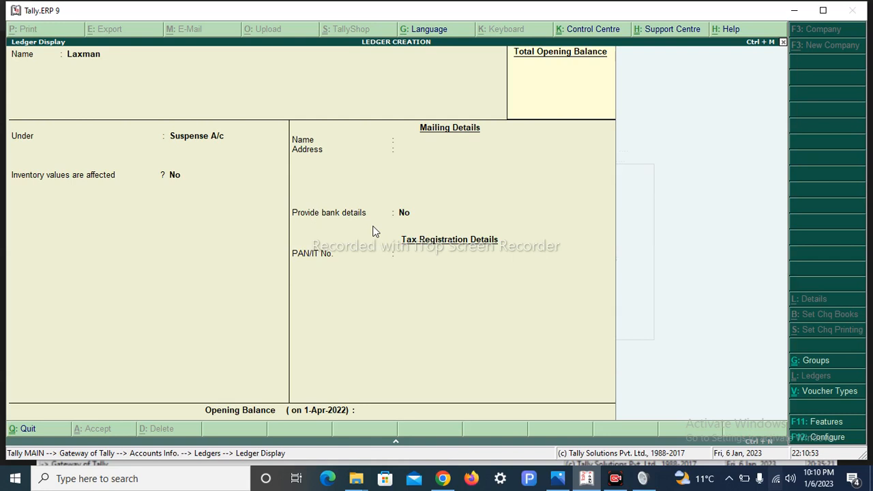
key(Escape)
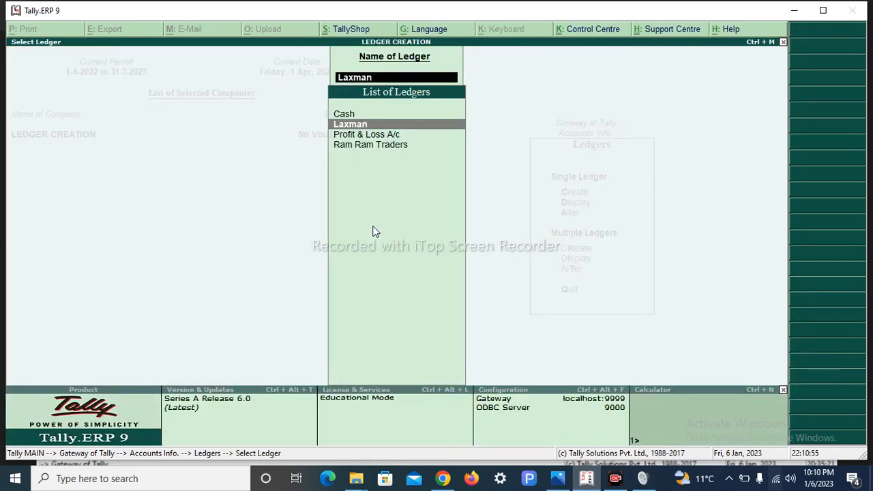
Display the details of the Ram Ram Traders ledger and return to the ledger list
key(Down)
key(Down)
key(Return)
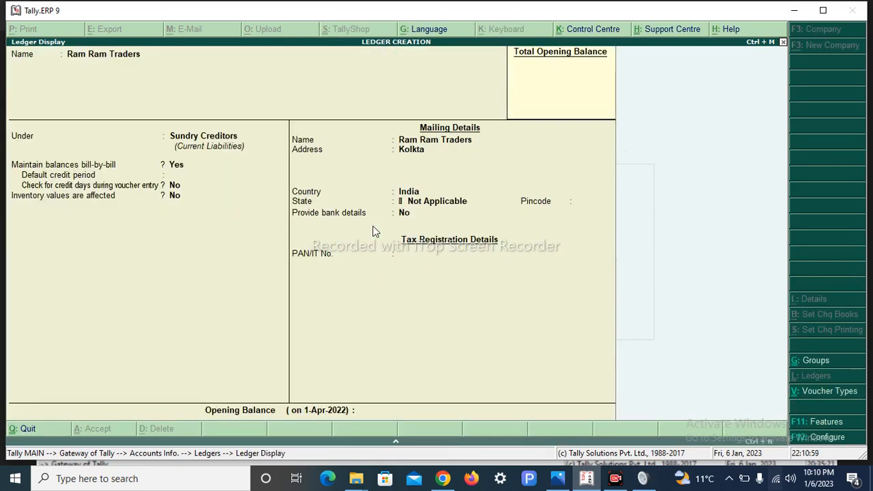
key(Escape)
Review the group of the person-named ledger once more and return to the ledger options
key(Up)
key(Up)
key(Return)
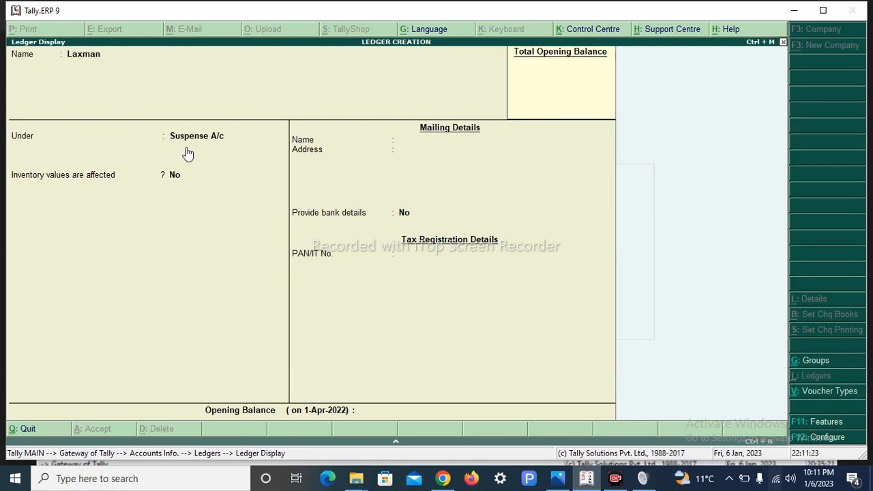
key(Escape)
key(Escape)
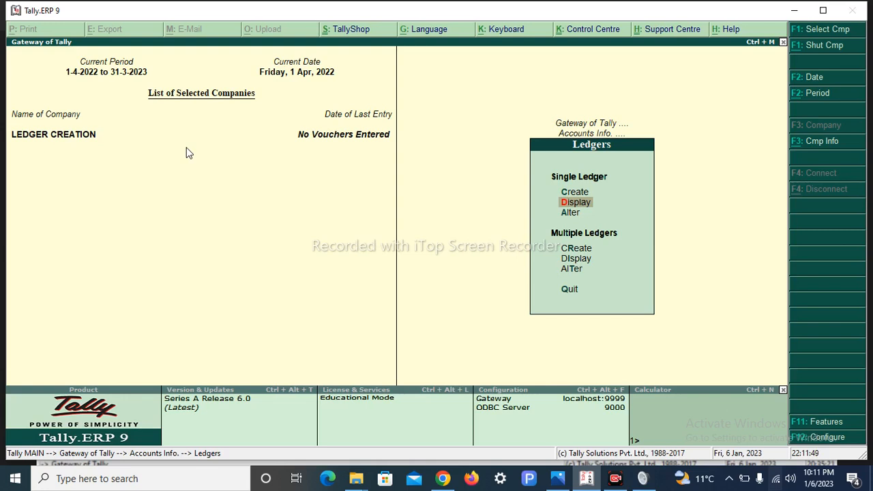
Open the person-named ledger for single-ledger alteration and change its group to Sundry Debtors
key(Down)
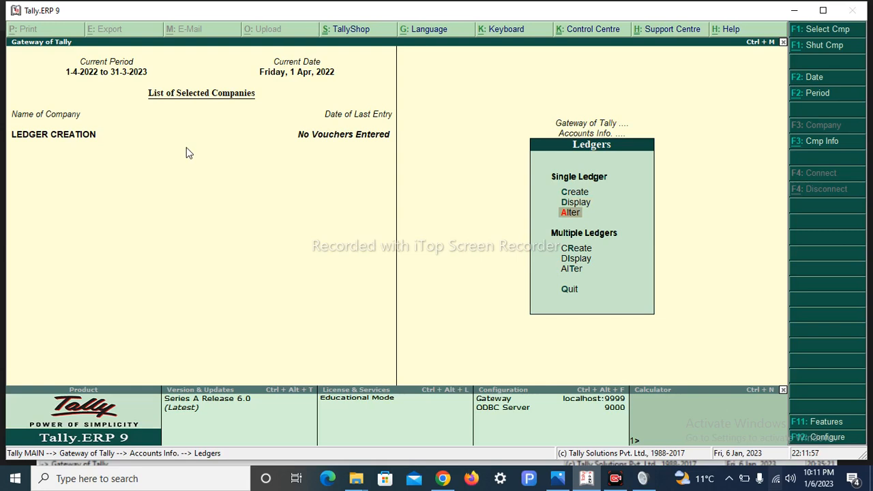
key(Return)
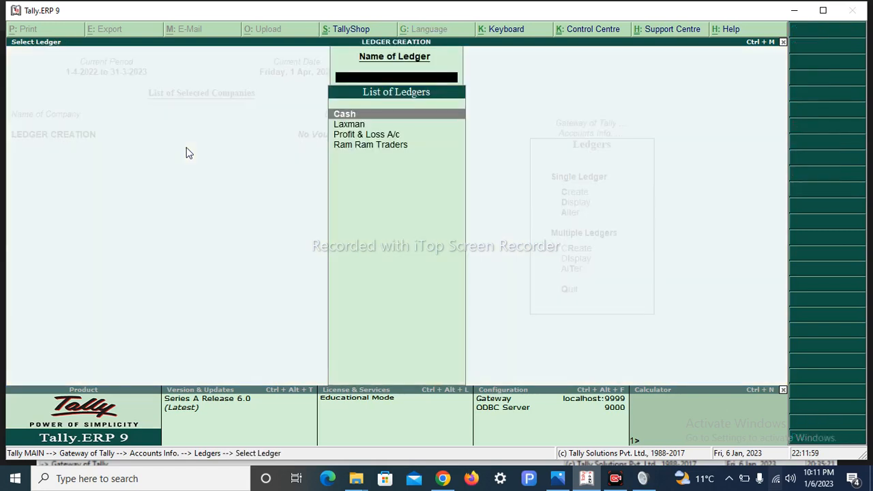
key(Down)
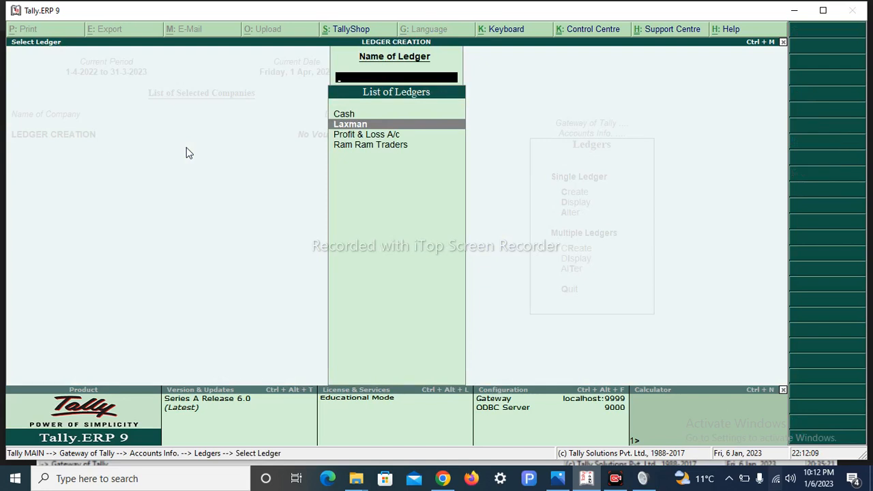
key(Return)
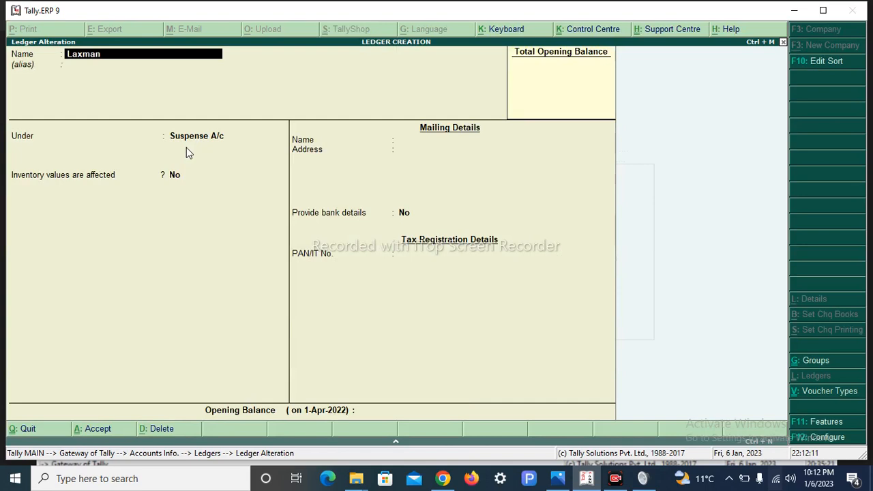
key(Return)
key(Return)
key(BackSpace)
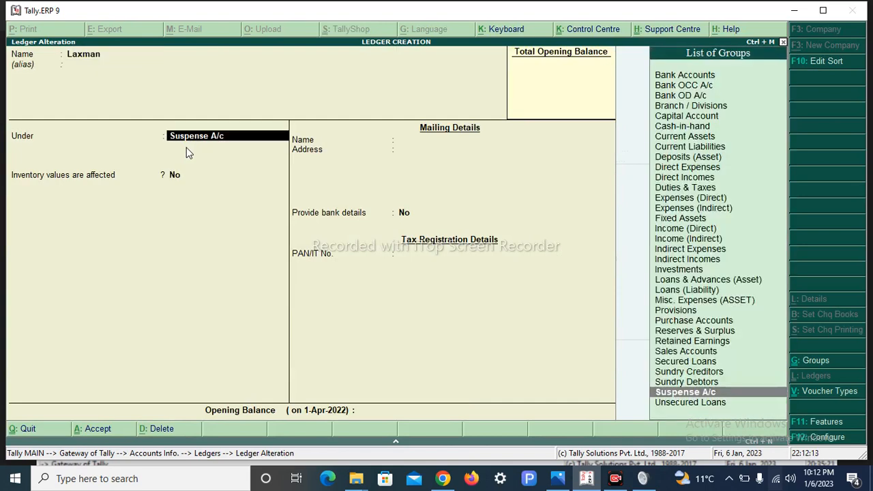
key(BackSpace)
key(Return)
key(Up)
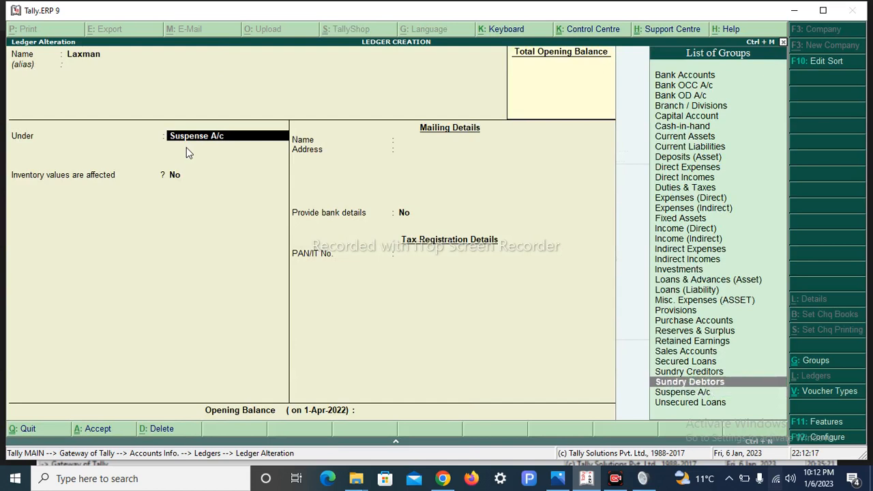
key(Return)
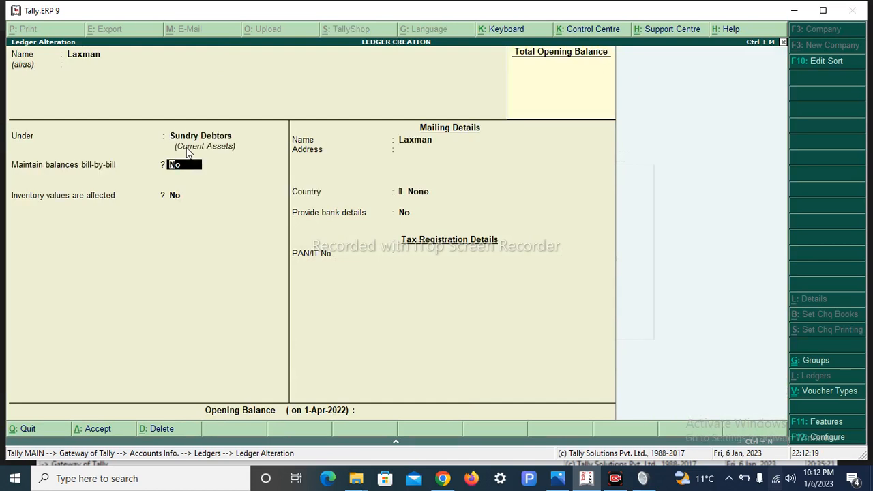
Keep the altered ledger's remaining fields as they are, save it and return to the ledger options
key(Return)
key(Return)
key(Return)
key(Return)
key(Return)
key(Return)
key(Return)
key(Return)
key(Return)
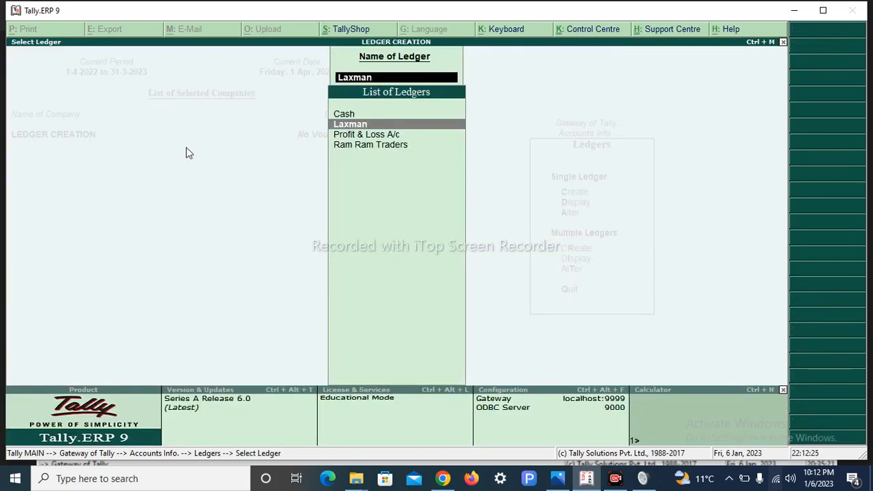
key(Escape)
key(Escape)
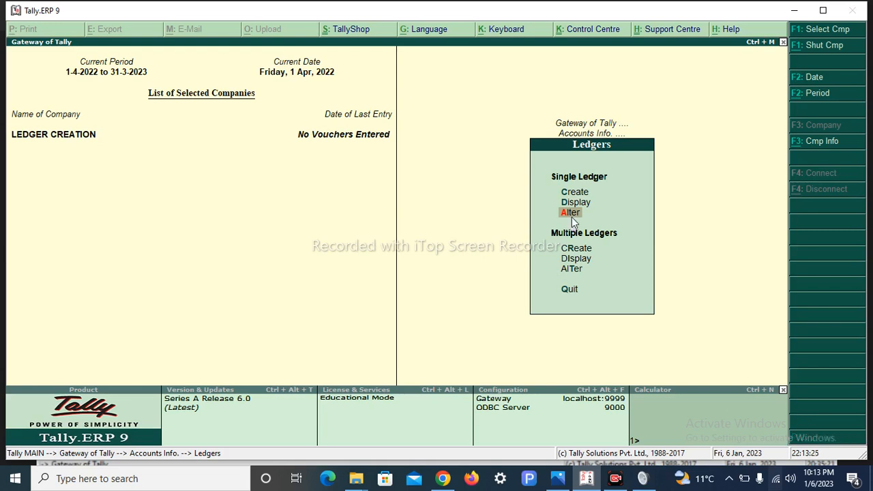
Open the person-named ledger for alteration, delete it and return to the ledger options
click(572, 217)
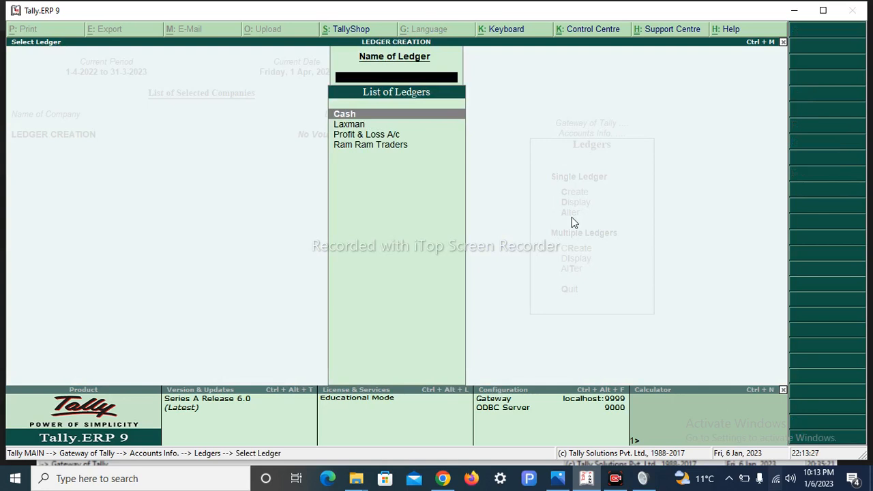
key(Down)
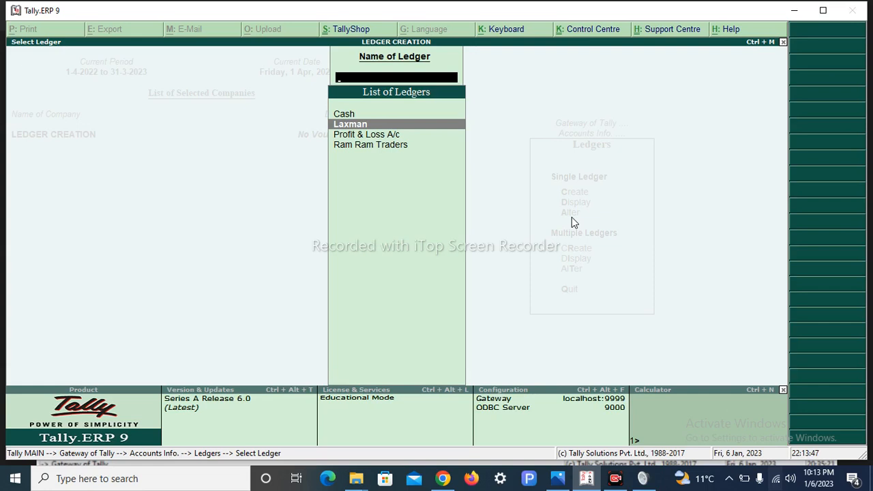
key(Return)
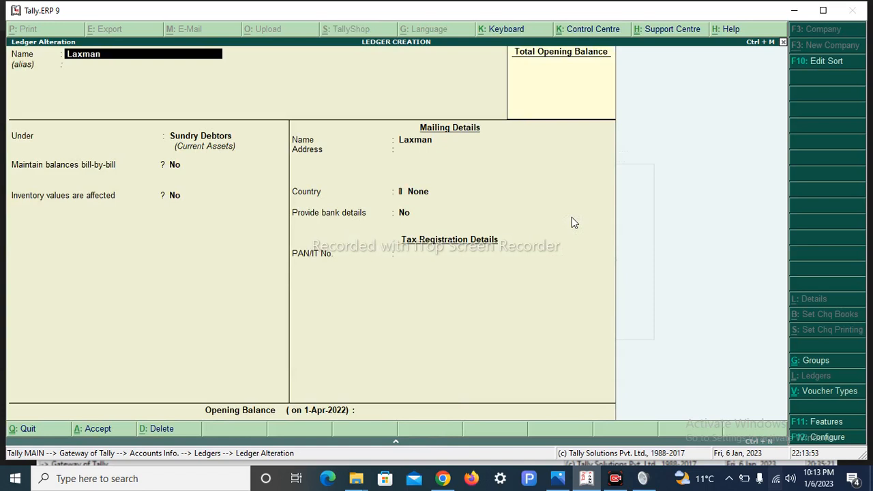
key(alt+d)
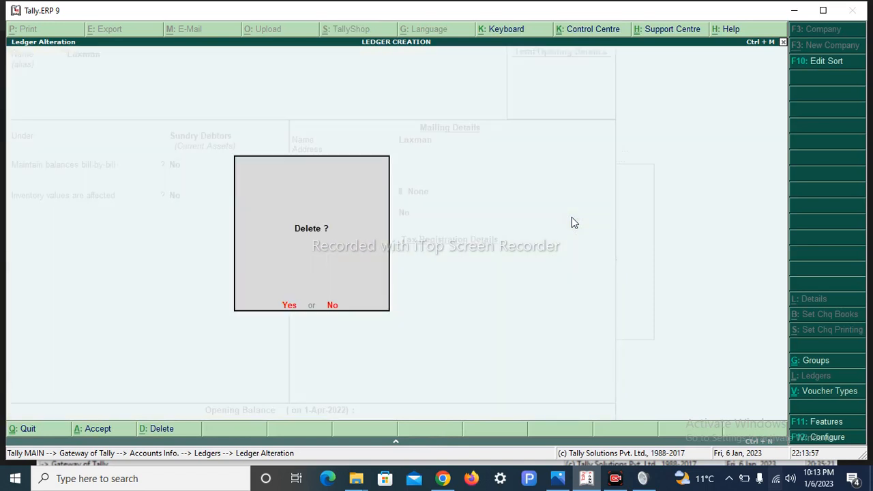
key(y)
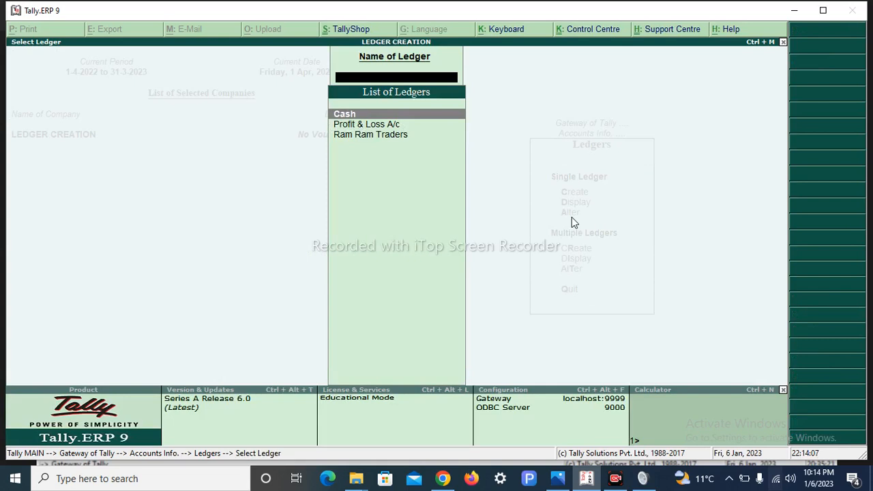
text(s)
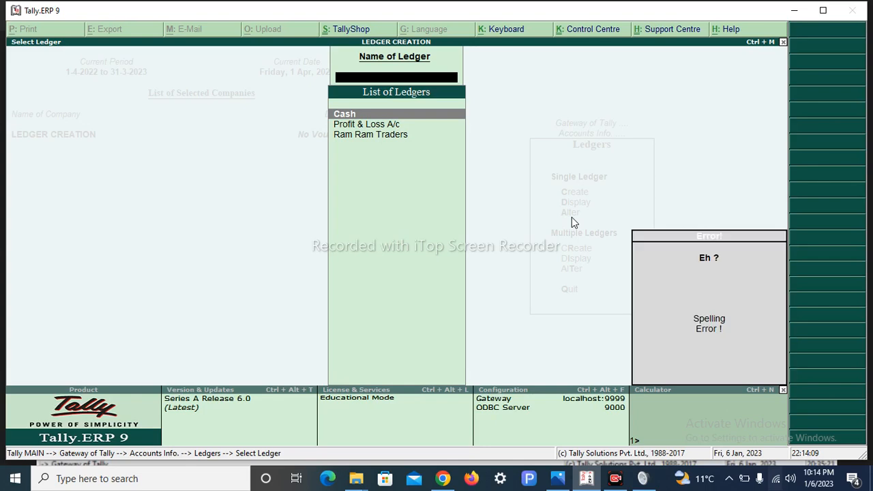
key(Escape)
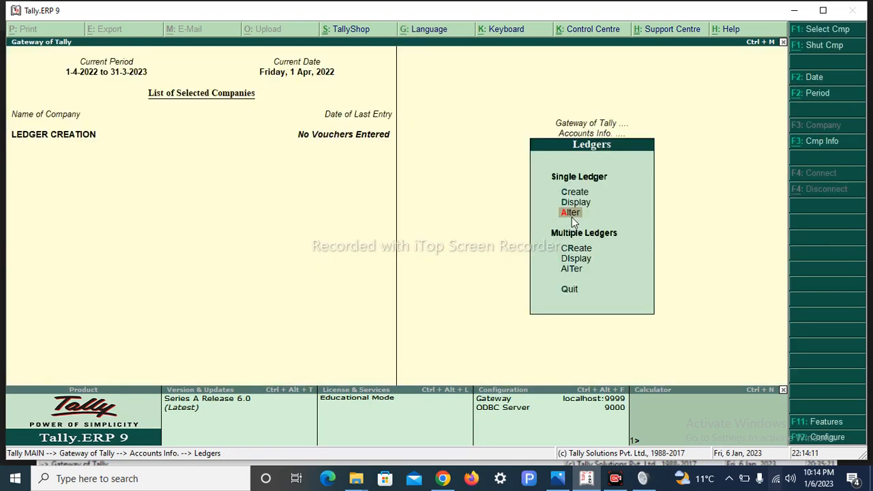
Open the Cash ledger for alteration and delete it
key(Return)
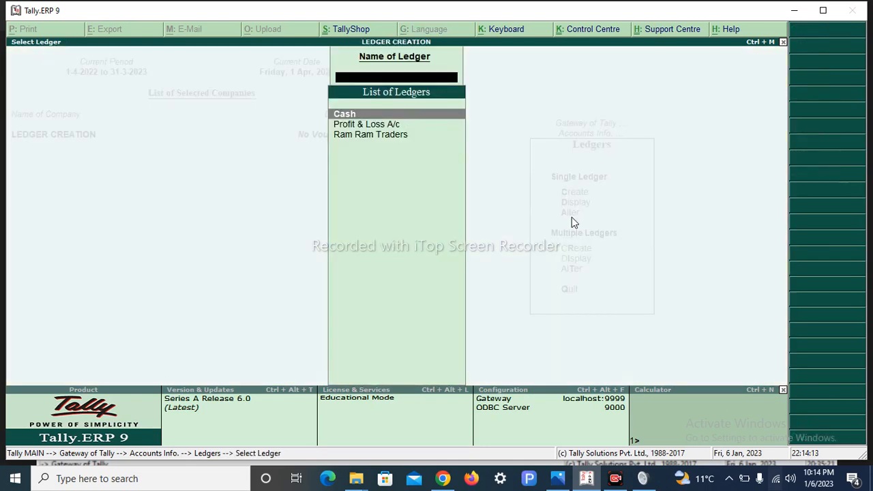
key(Return)
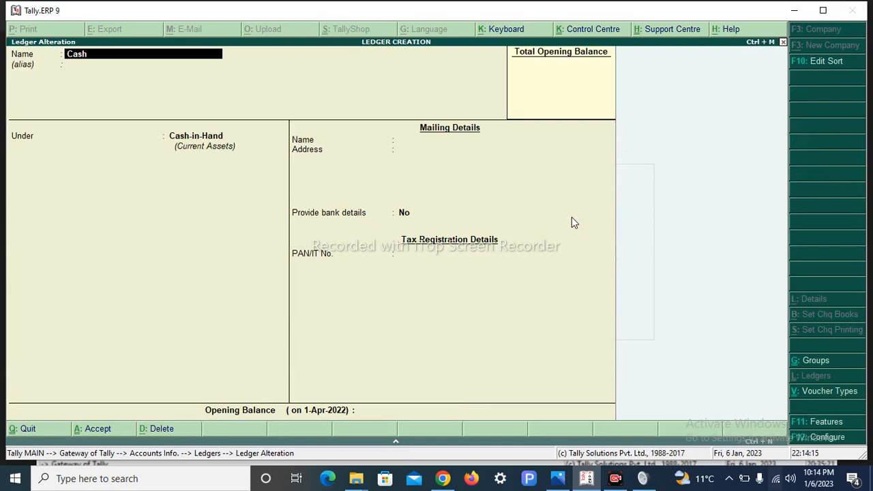
key(alt+d)
key(Return)
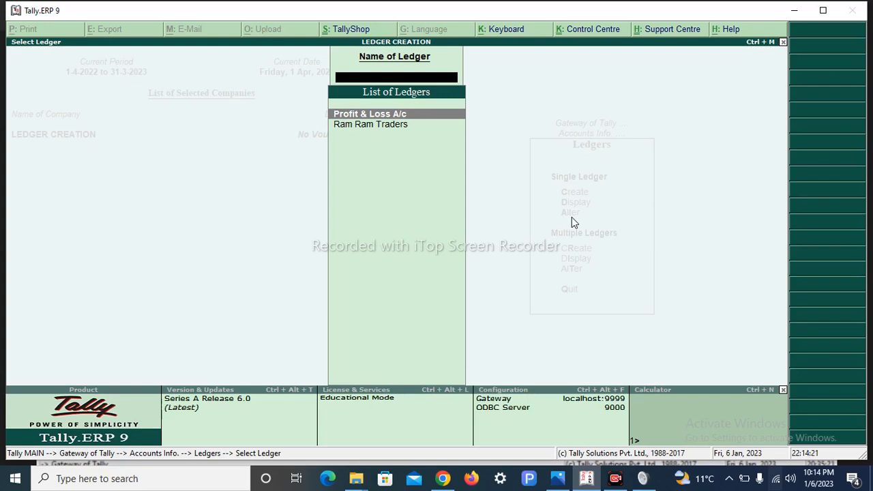
Examine the Profit & Loss A/c ledger's fields and available actions in alteration, and return to the ledger list
key(Return)
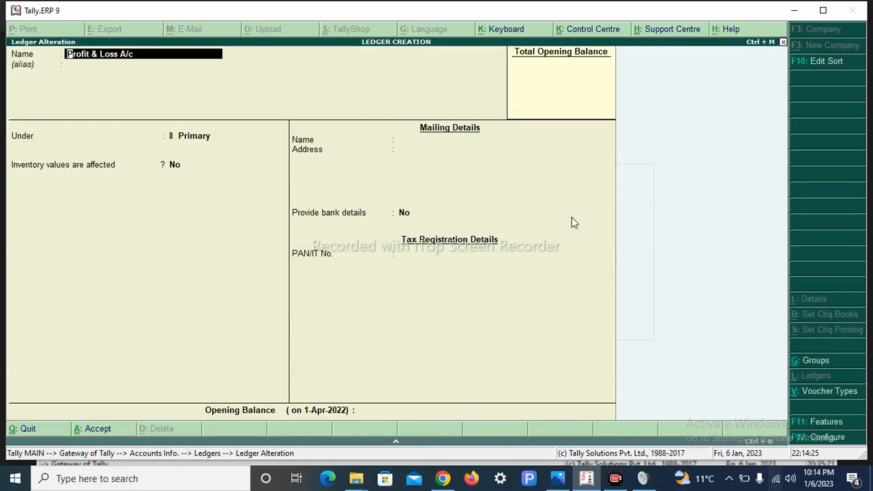
key(Escape)
key(Return)
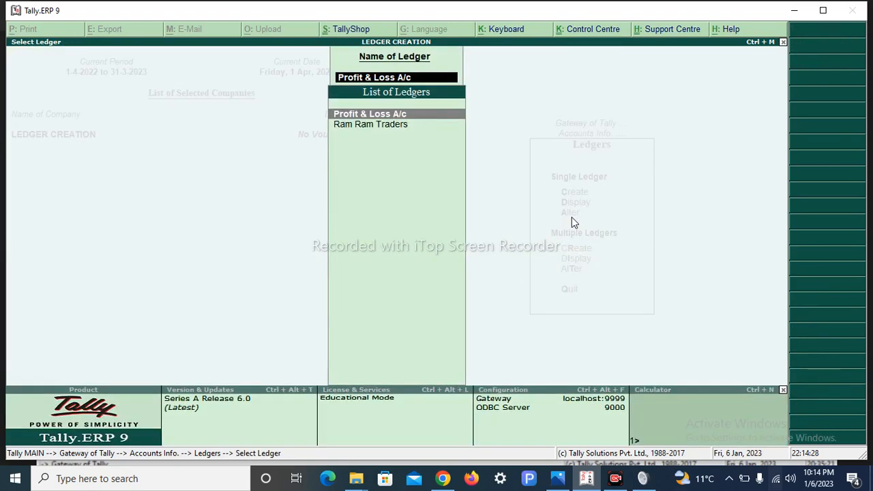
key(Return)
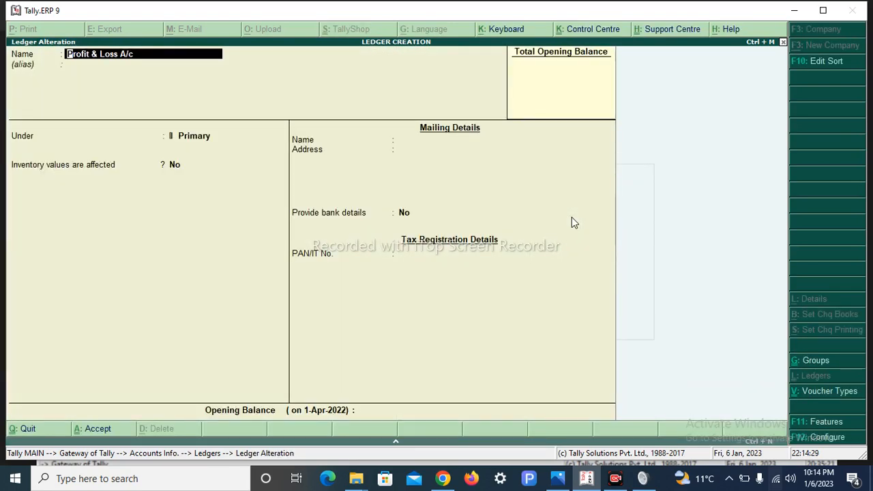
key(Escape)
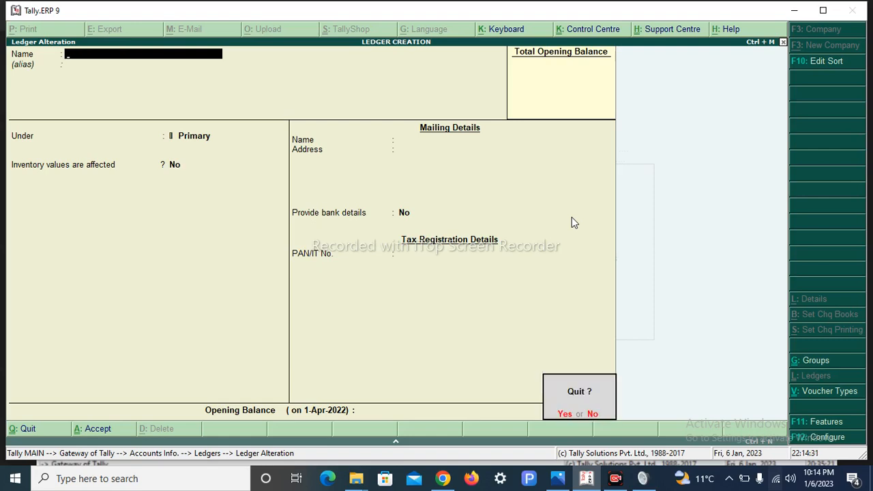
key(Return)
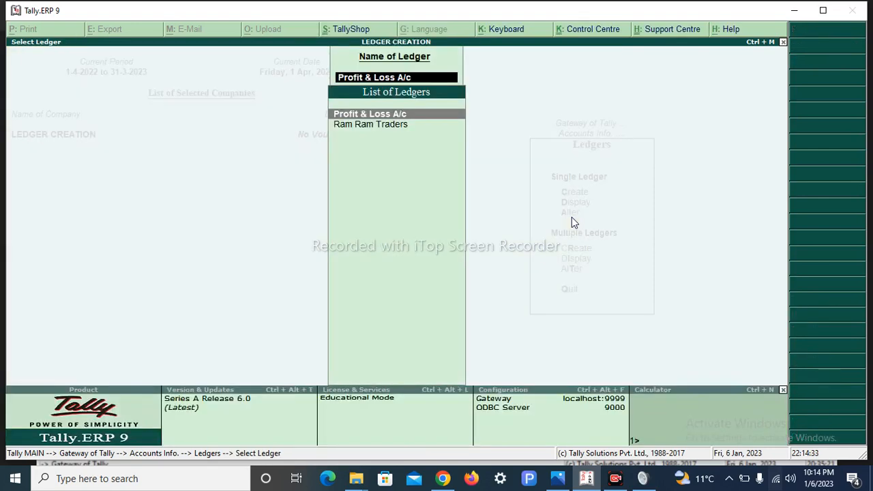
key(Return)
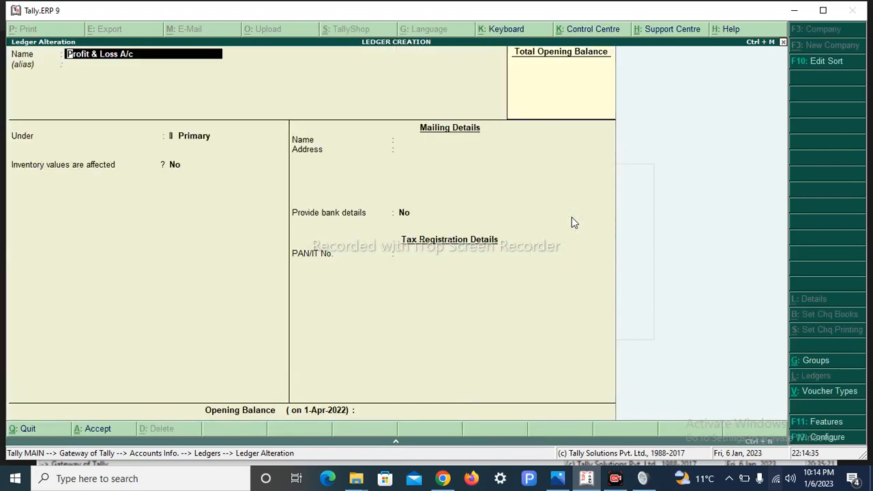
key(Return)
key(Return)
key(Escape)
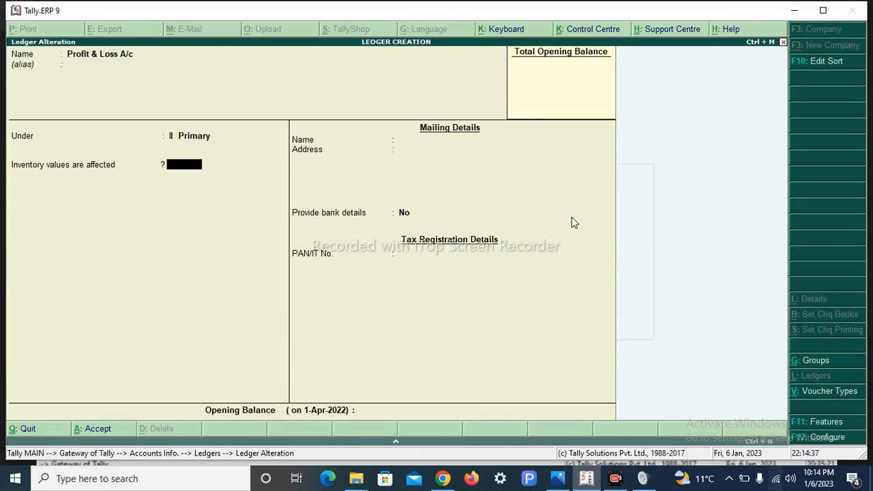
key(Return)
key(Return)
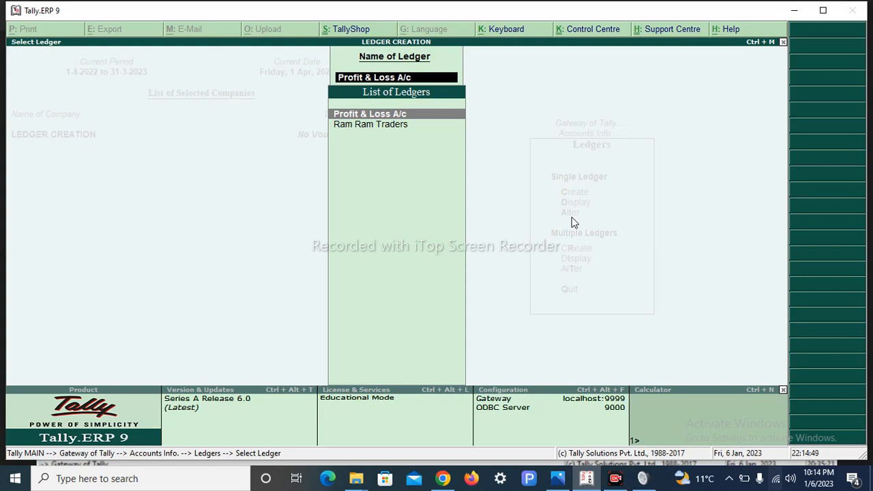
Open the Ram Ram Traders ledger for alteration and delete it
key(Down)
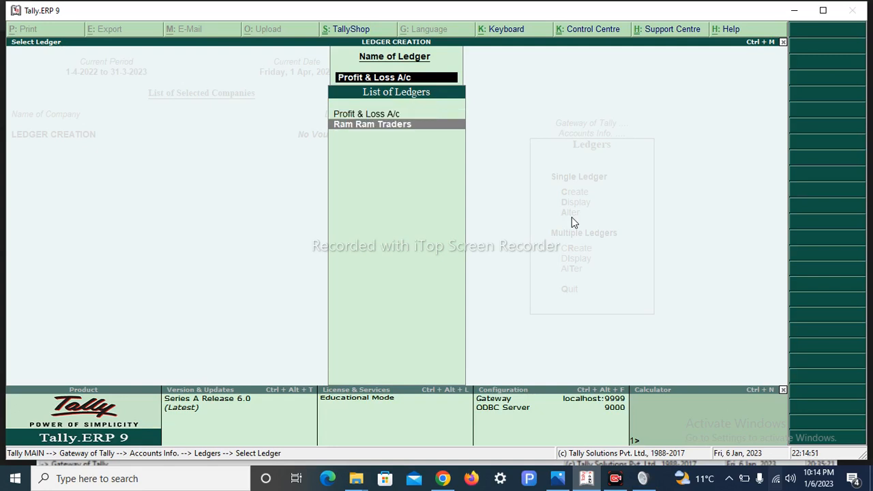
key(Return)
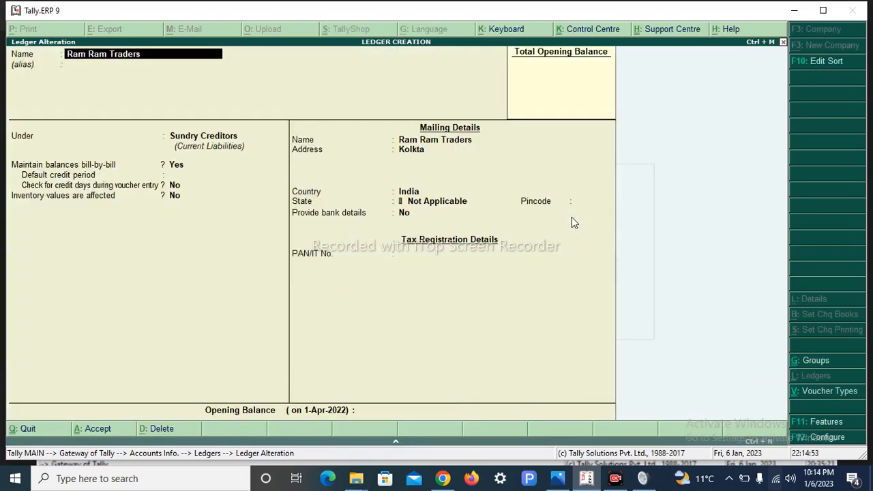
key(alt+d)
key(y)
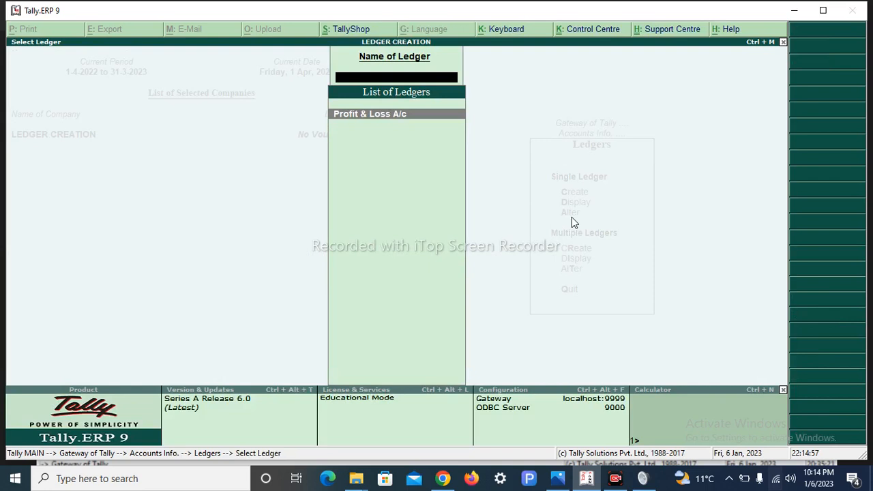
Rename the Profit & Loss A/c ledger as Profit and save it with its other fields as they are
key(Return)
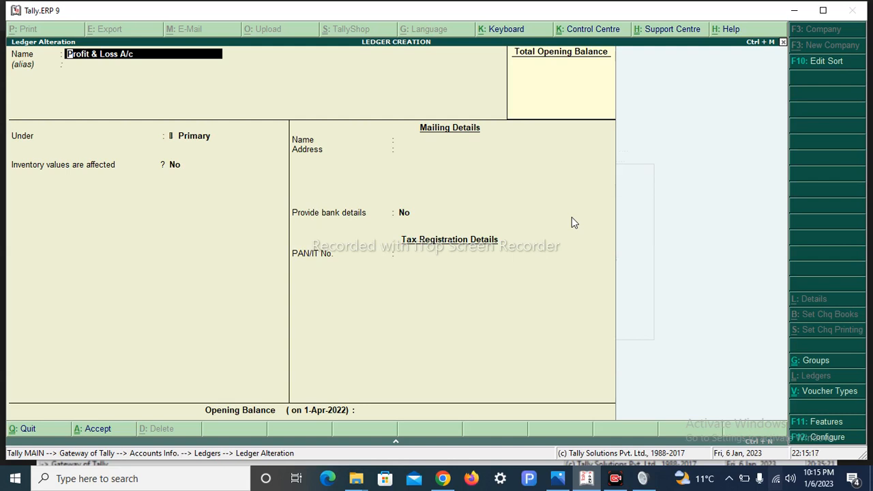
key(BackSpace)
key(BackSpace)
key(BackSpace)
key(BackSpace)
key(BackSpace)
key(BackSpace)
key(BackSpace)
key(BackSpace)
key(BackSpace)
key(BackSpace)
key(BackSpace)
key(BackSpace)
key(Return)
key(Return)
key(Return)
key(Return)
key(Return)
key(Return)
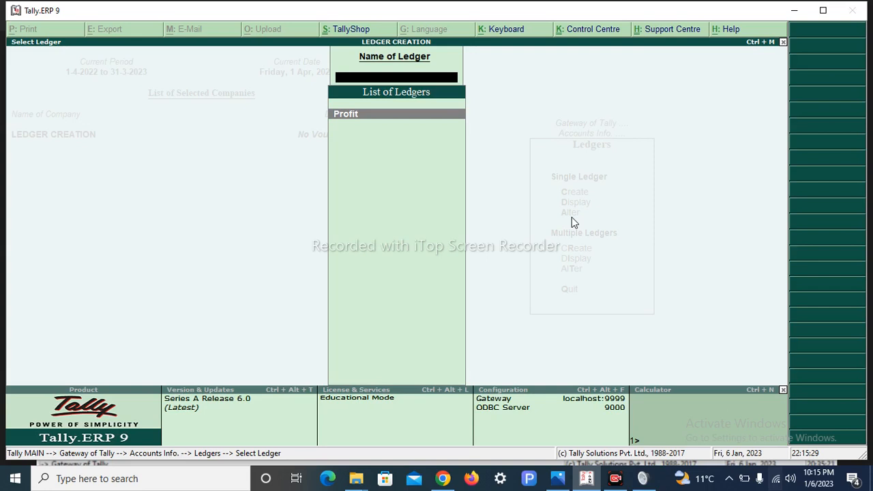
Reopen the Profit ledger for alteration and go through its name, alias and inventory fields
key(Return)
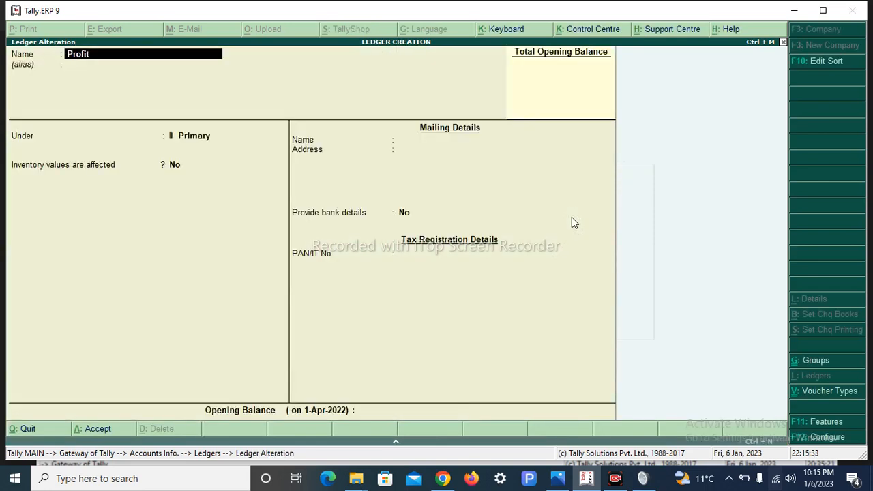
key(Return)
key(Return)
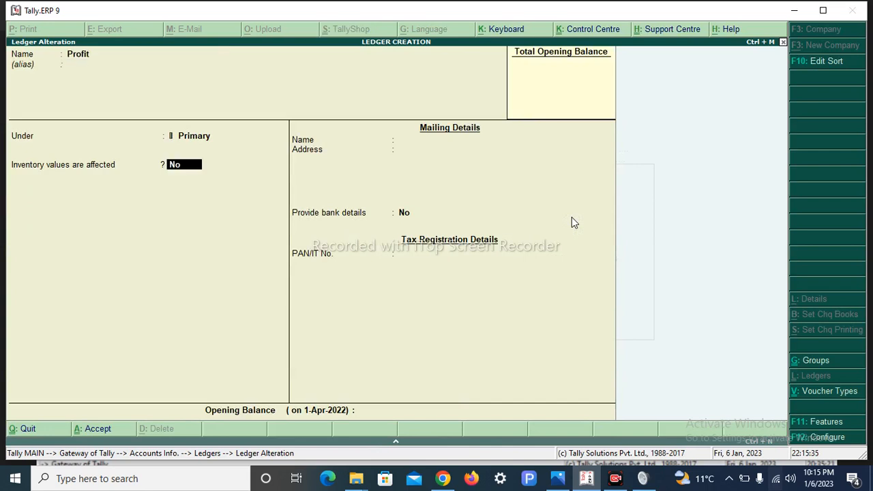
key(BackSpace)
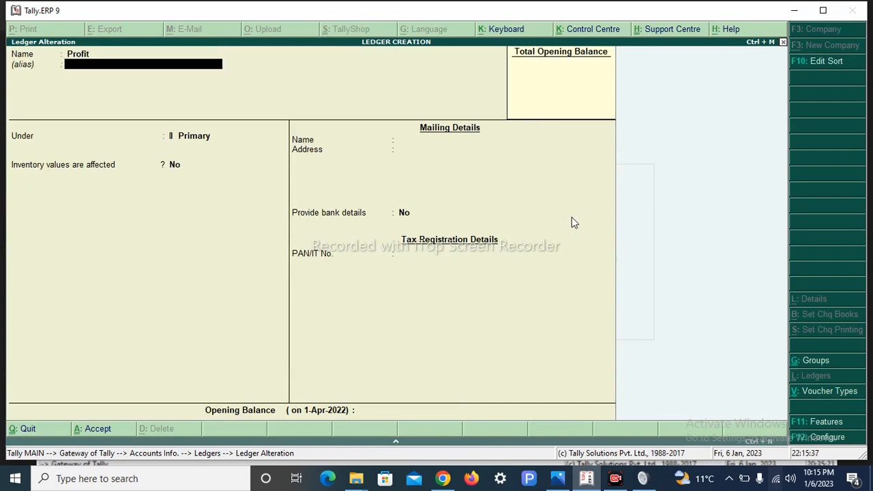